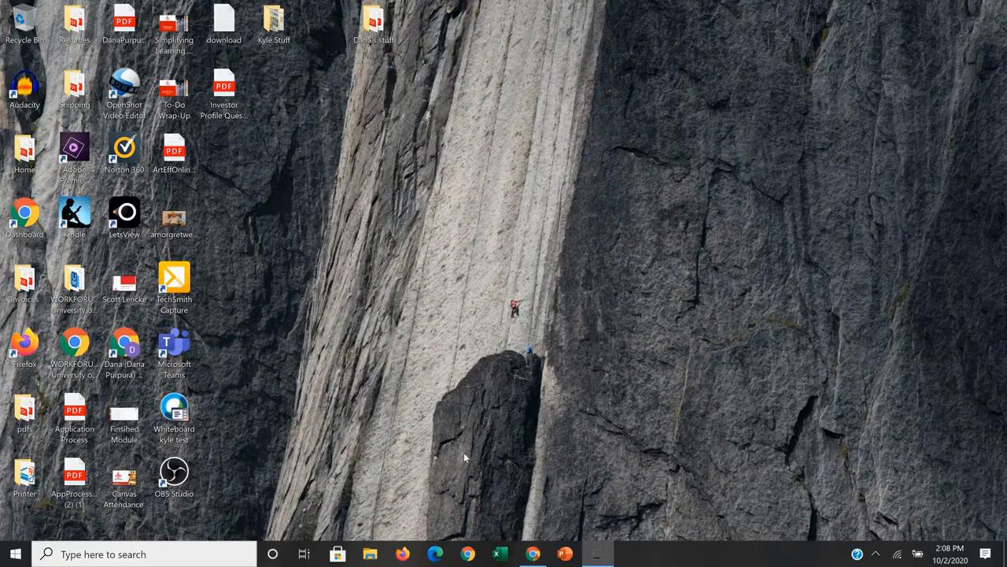
Switch to Chrome and look at the Windows download option on the OBS Studio website.
left_click(533, 554)
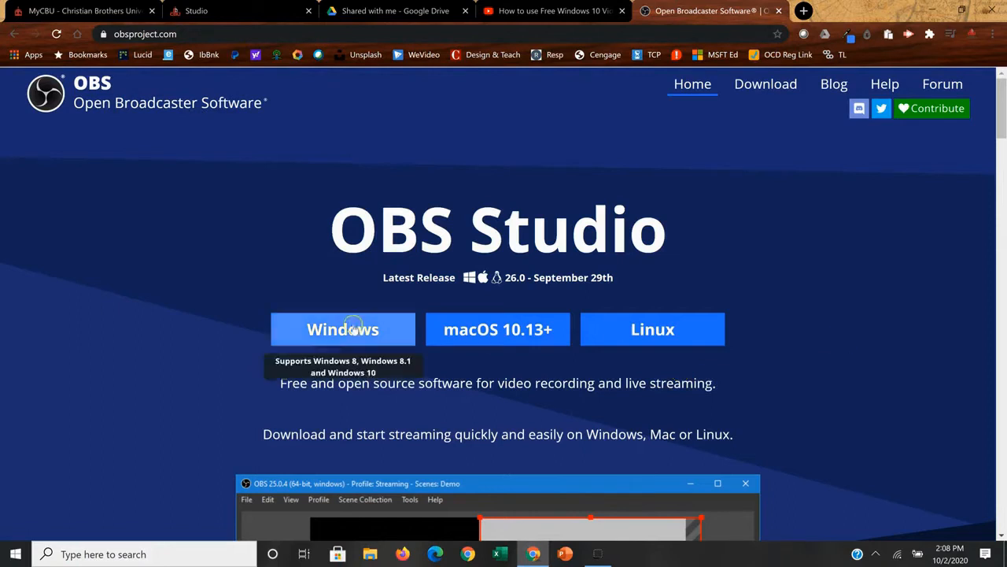
left_click(328, 331)
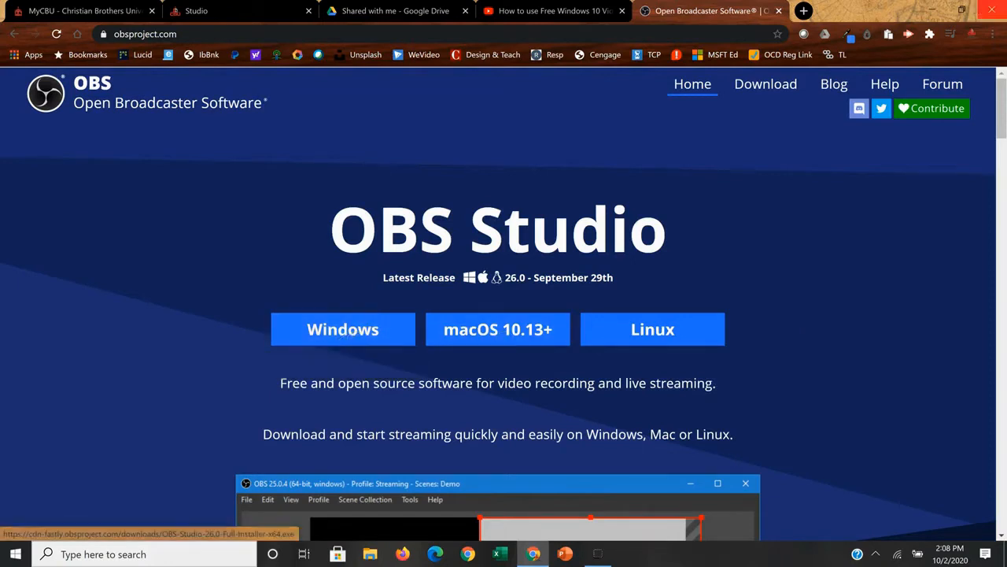
left_click(931, 10)
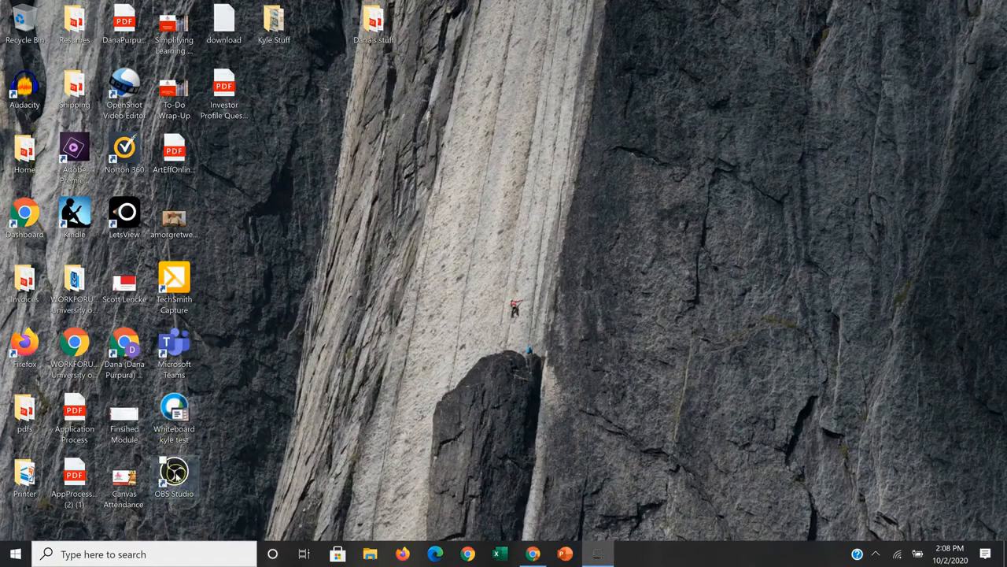
Launch OBS Studio (64bit).
left_click(19, 555)
left_click(528, 441)
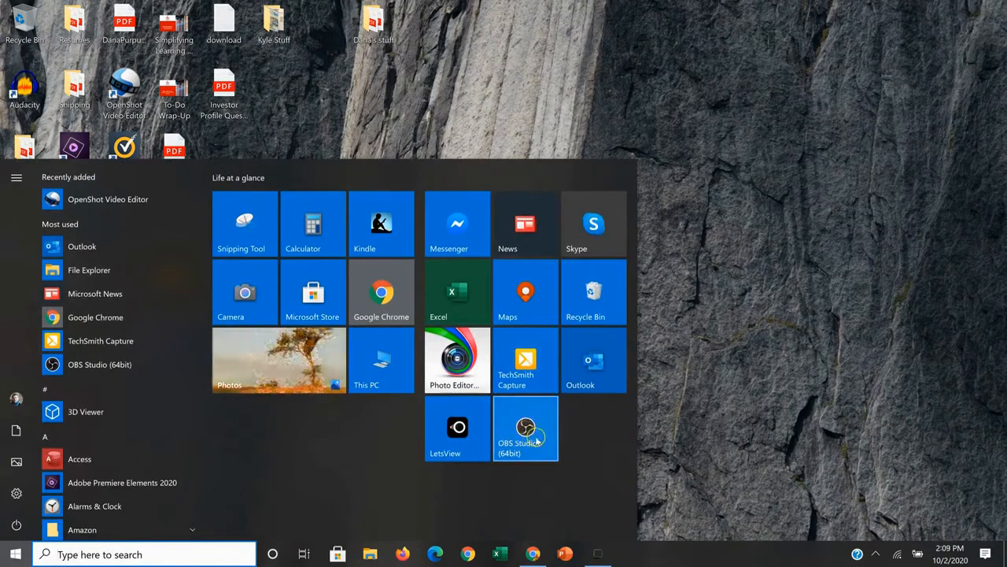
left_click(528, 433)
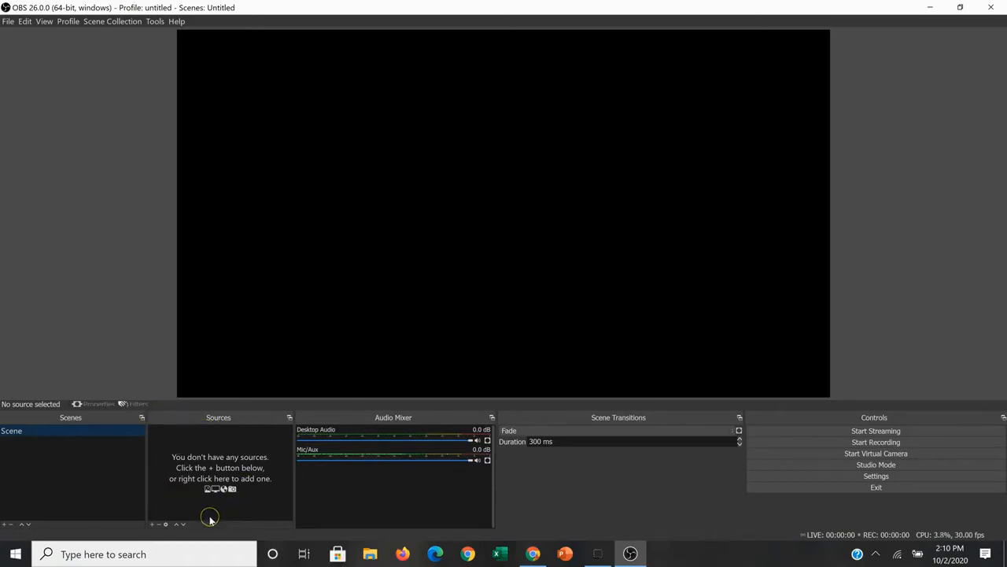
Examine the available source types, the Mic/Aux audio options and the scene transition choices.
left_click(152, 525)
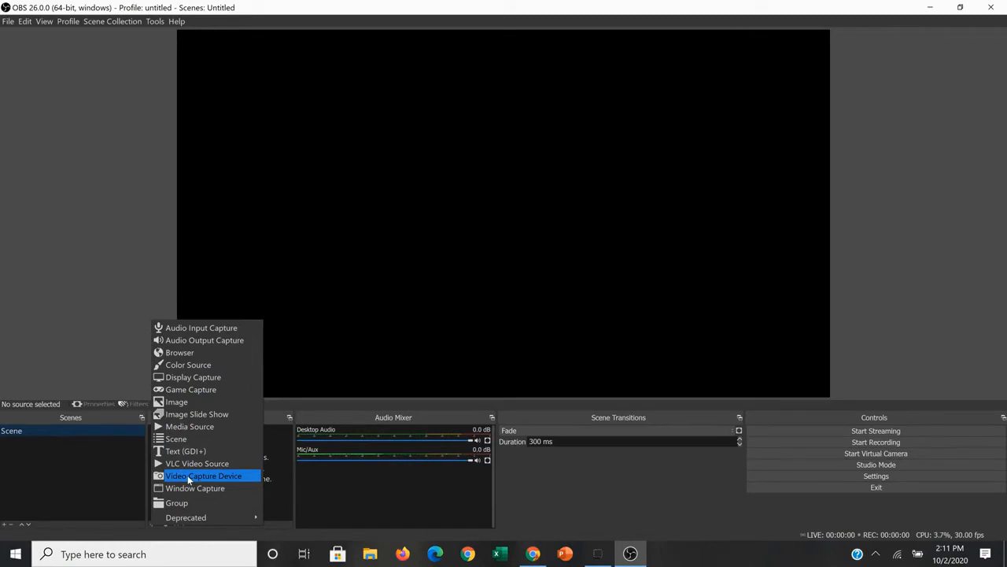
left_click(338, 418)
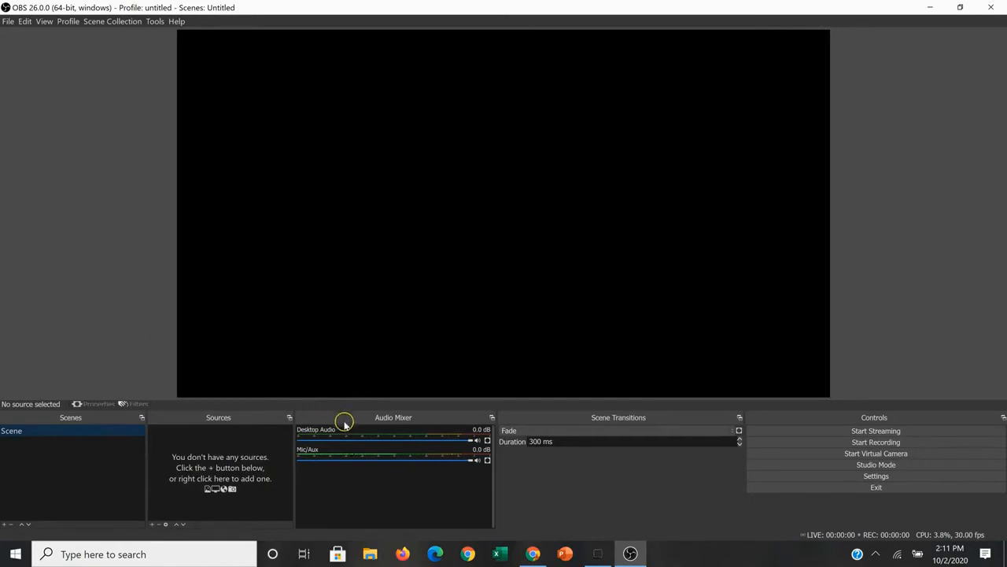
left_click(359, 485)
left_click(488, 461)
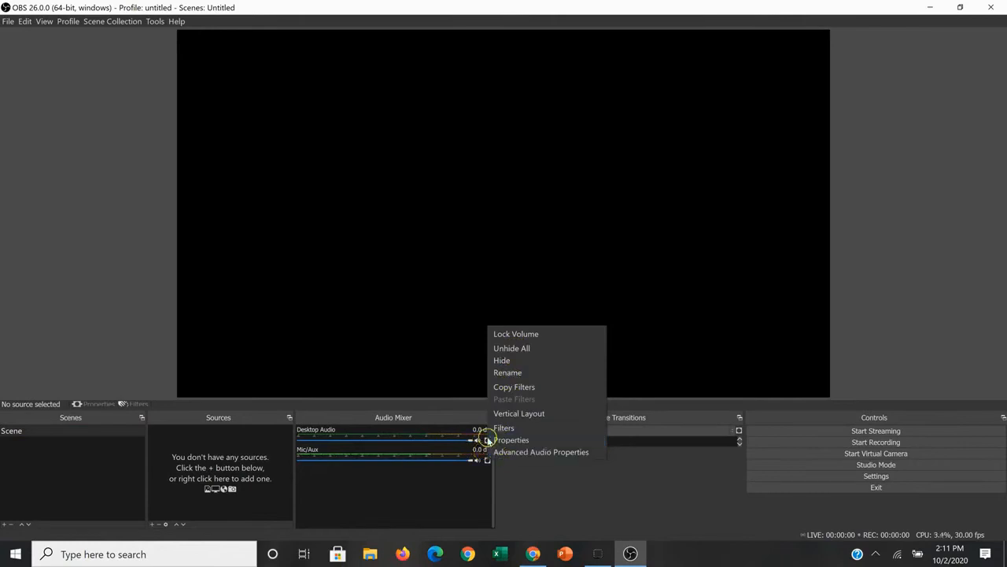
left_click(451, 375)
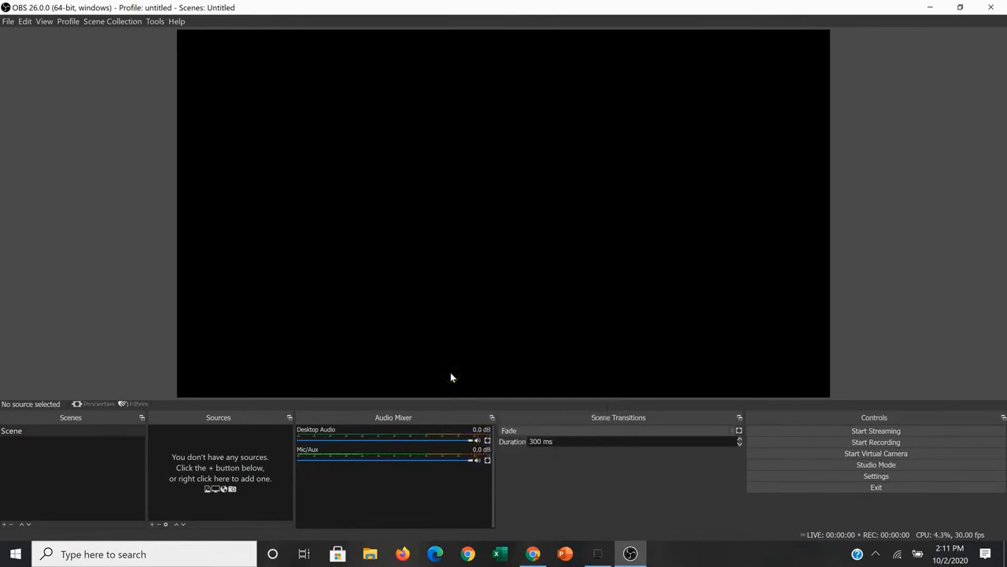
left_click(428, 498)
left_click(734, 432)
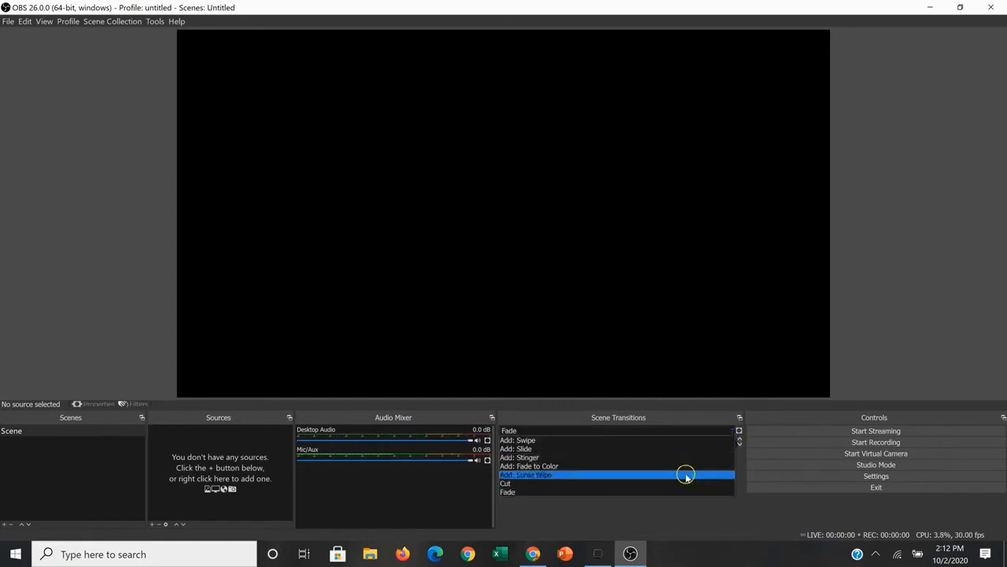
left_click(668, 433)
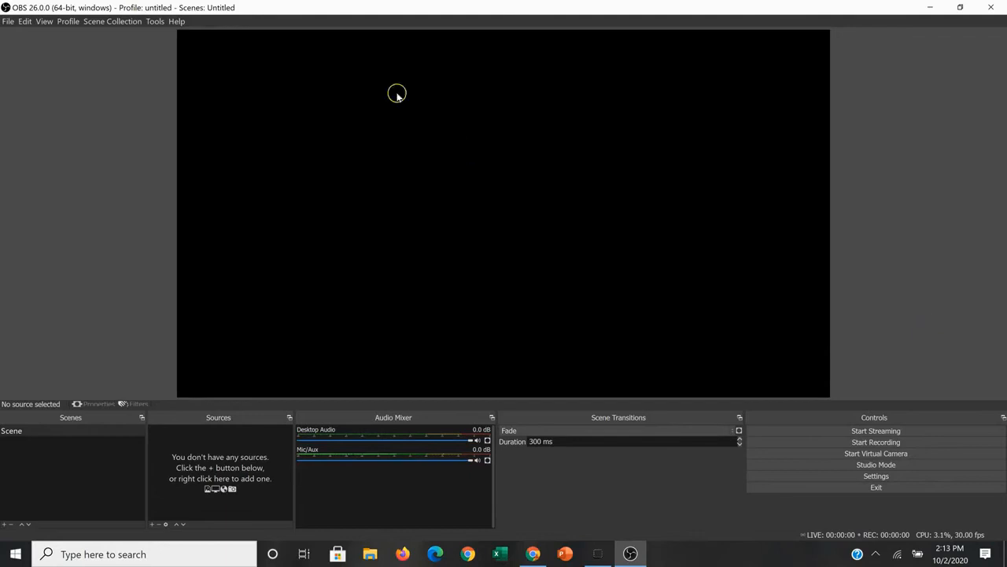
Start the Auto-Configuration Wizard and optimize the program just for recording, without streaming.
left_click(154, 22)
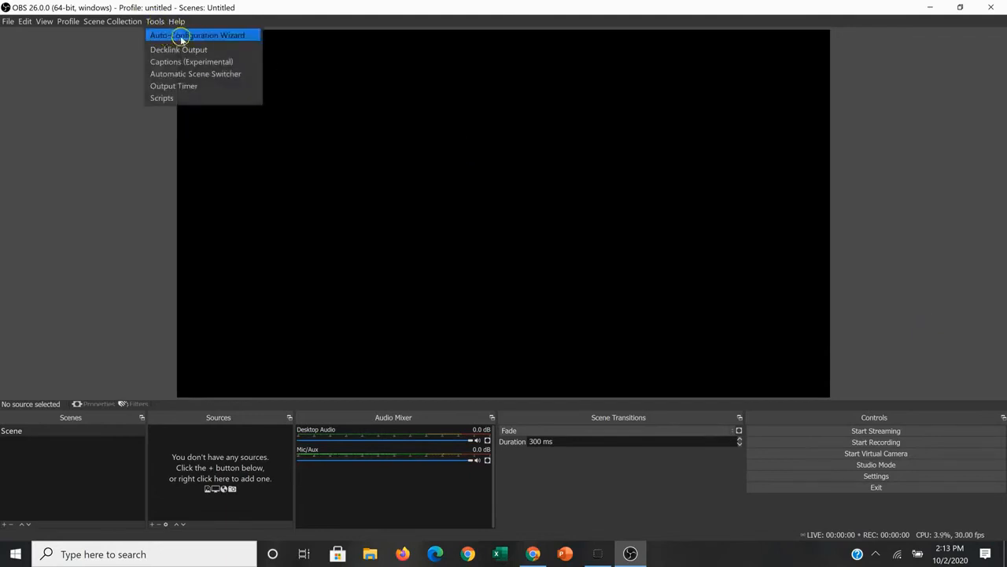
left_click(190, 35)
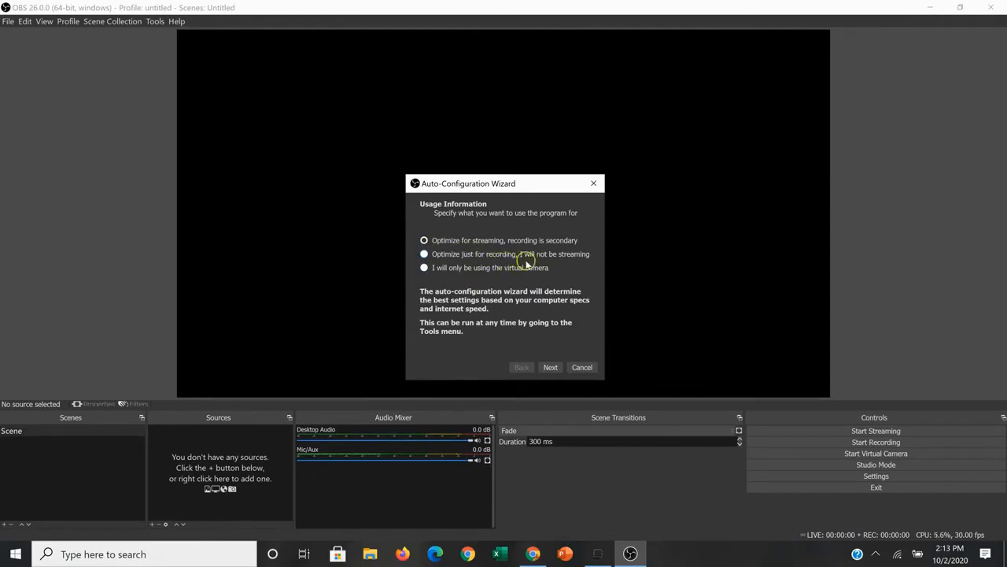
left_click(425, 254)
left_click(551, 367)
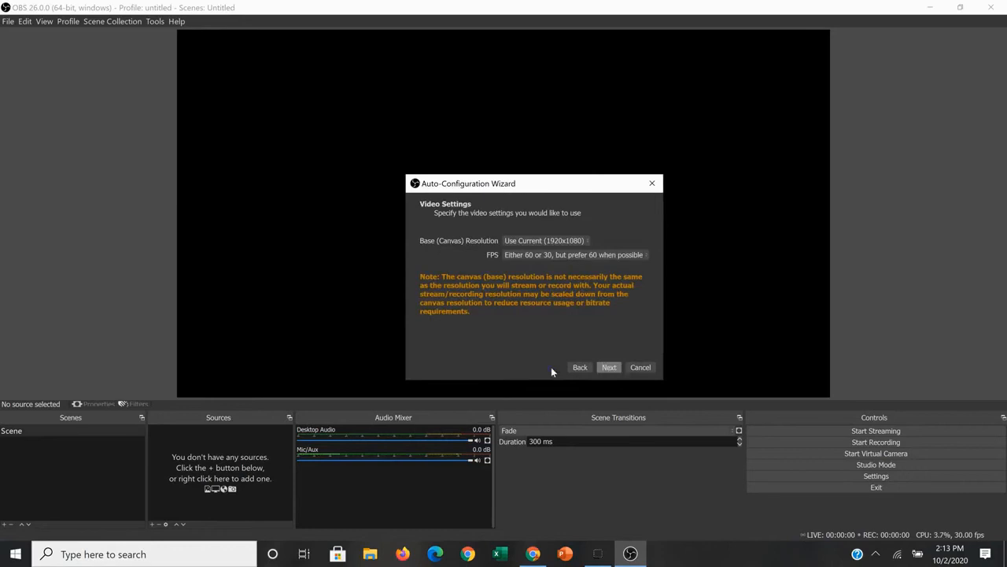
In the wizard, set the base canvas resolution to 1920x1080 and FPS to "Either 60 or 30, but prefer high resolution".
left_click(588, 242)
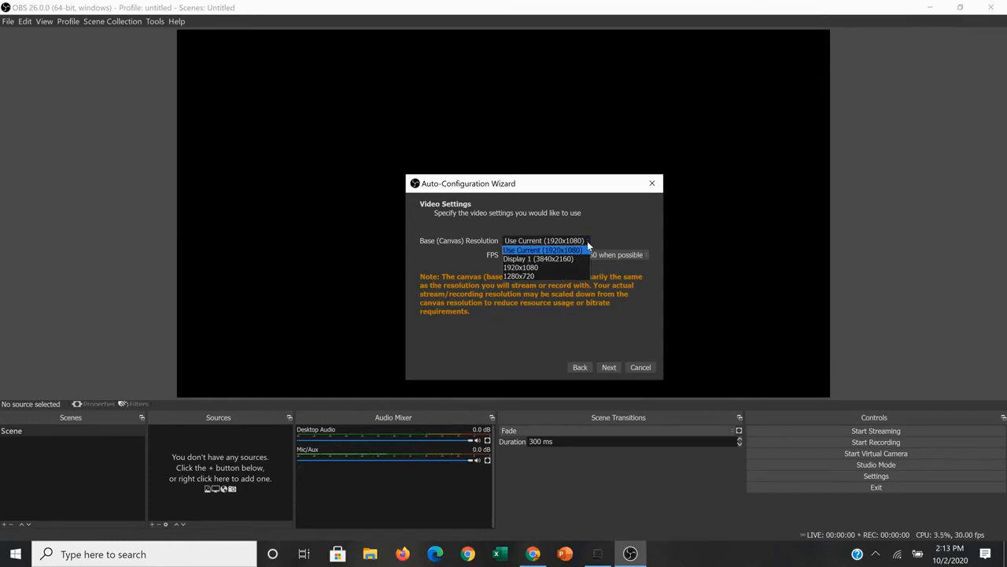
left_click(541, 268)
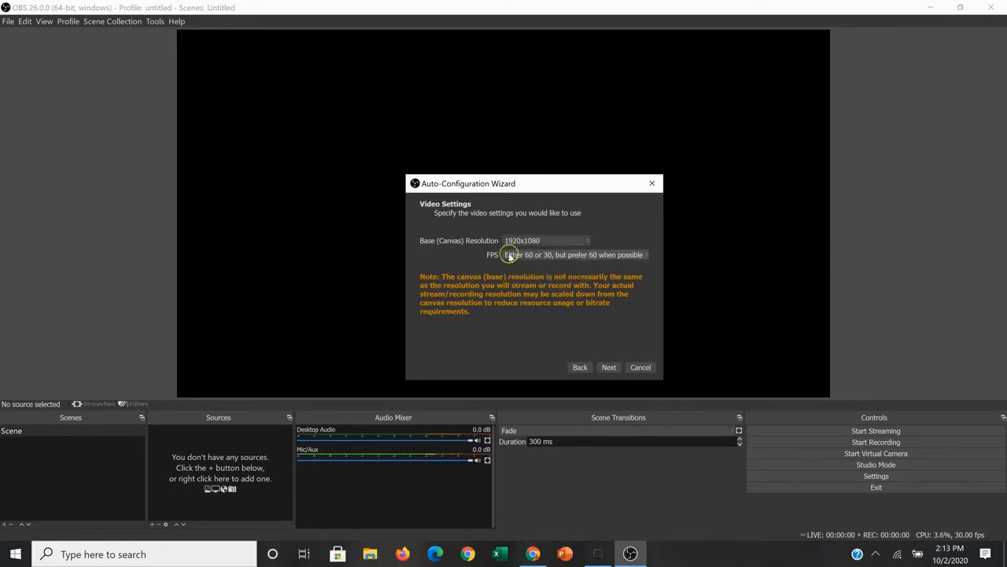
left_click(647, 254)
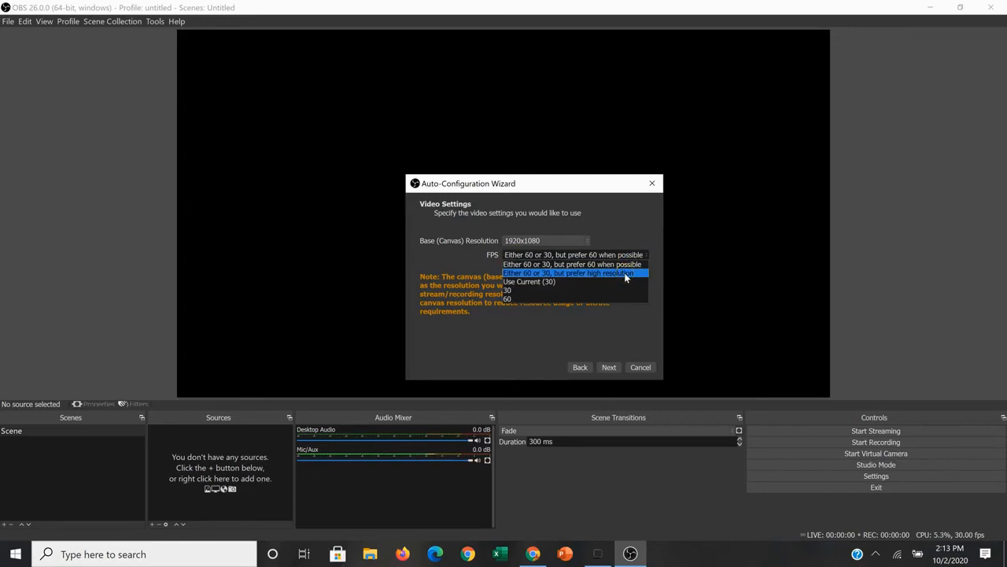
left_click(624, 272)
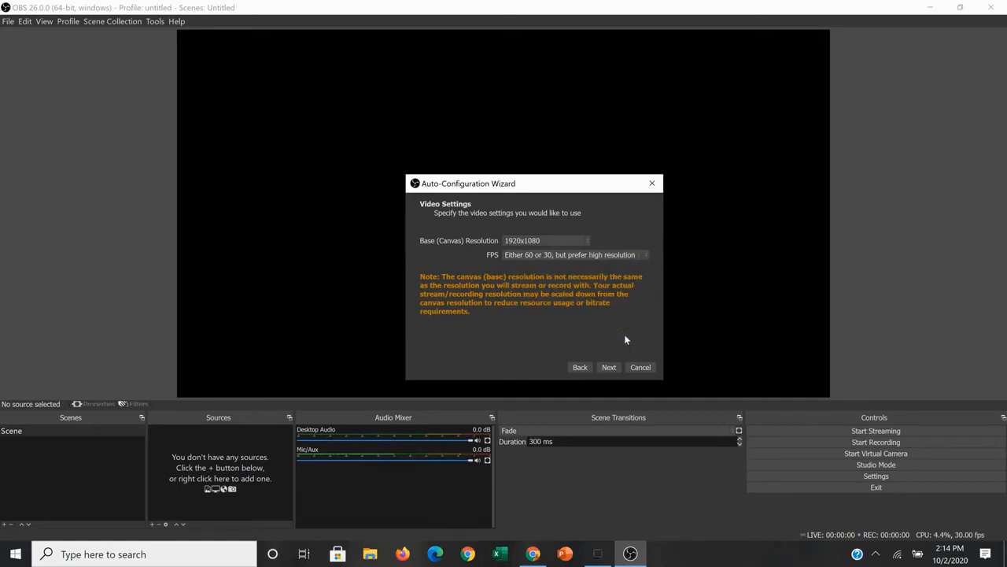
left_click(646, 255)
left_click(613, 365)
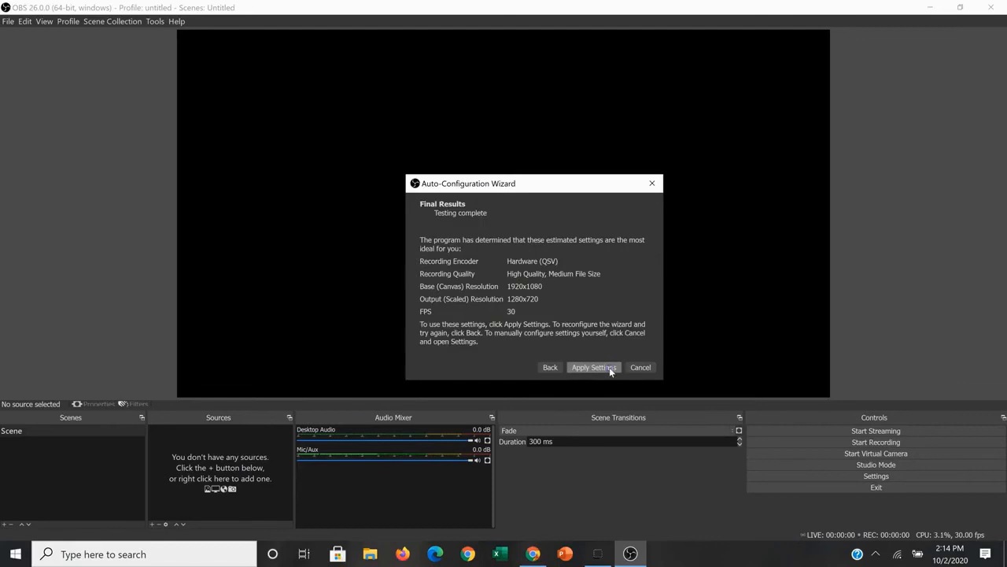
Apply the wizard's recommended recording settings.
left_click(637, 281)
left_click(583, 267)
left_click(583, 367)
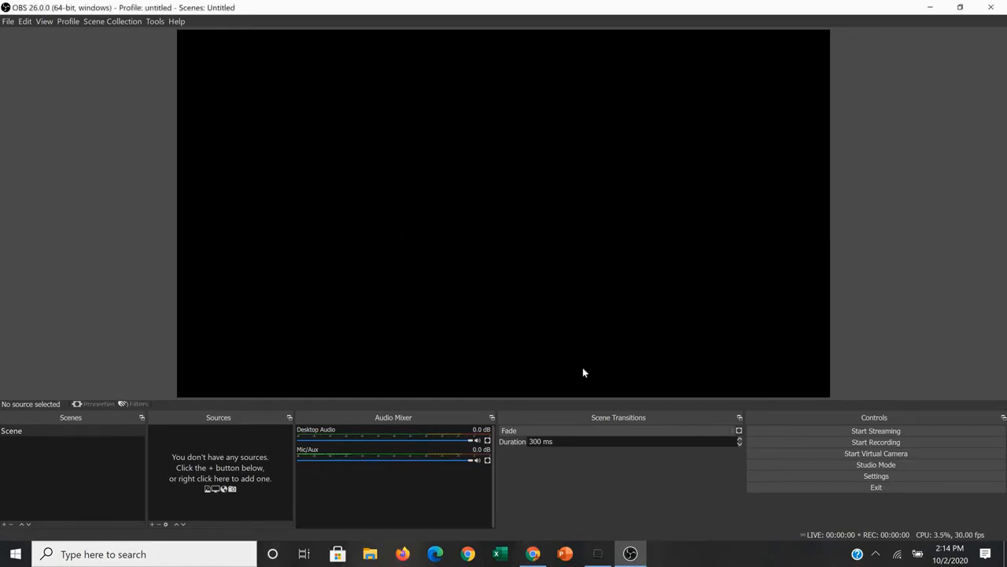
Look through the folders available for the recording path in the Output settings, then cancel the folder selection.
left_click(874, 476)
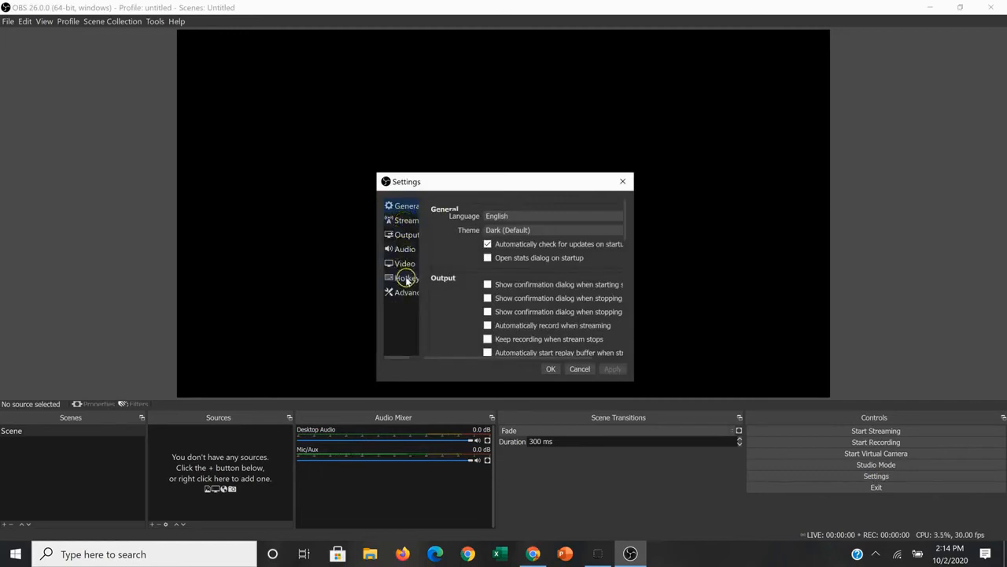
left_click(400, 236)
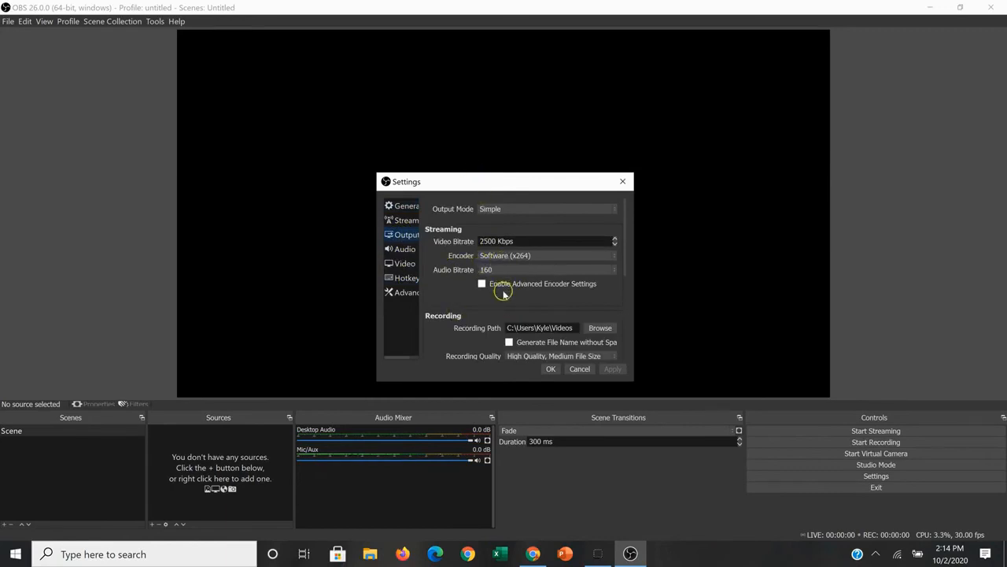
scroll(503, 290, "down", 2)
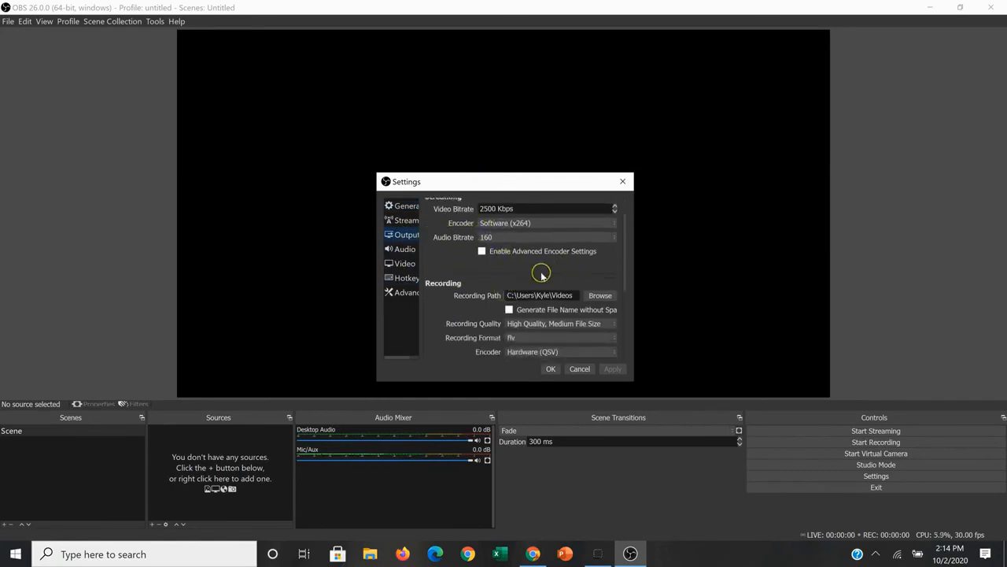
scroll(542, 275, "down", 1)
scroll(541, 273, "down", 1)
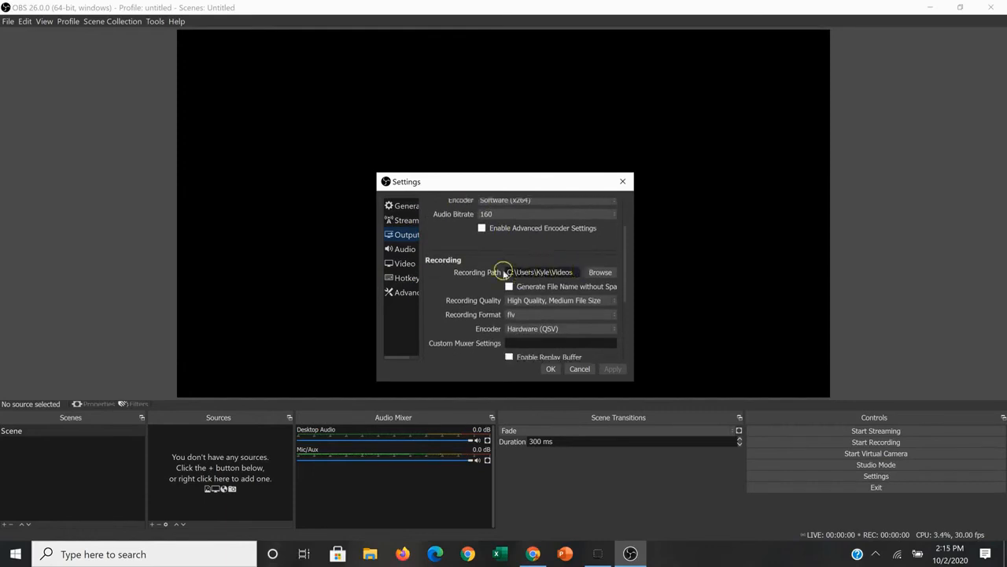
left_click(601, 273)
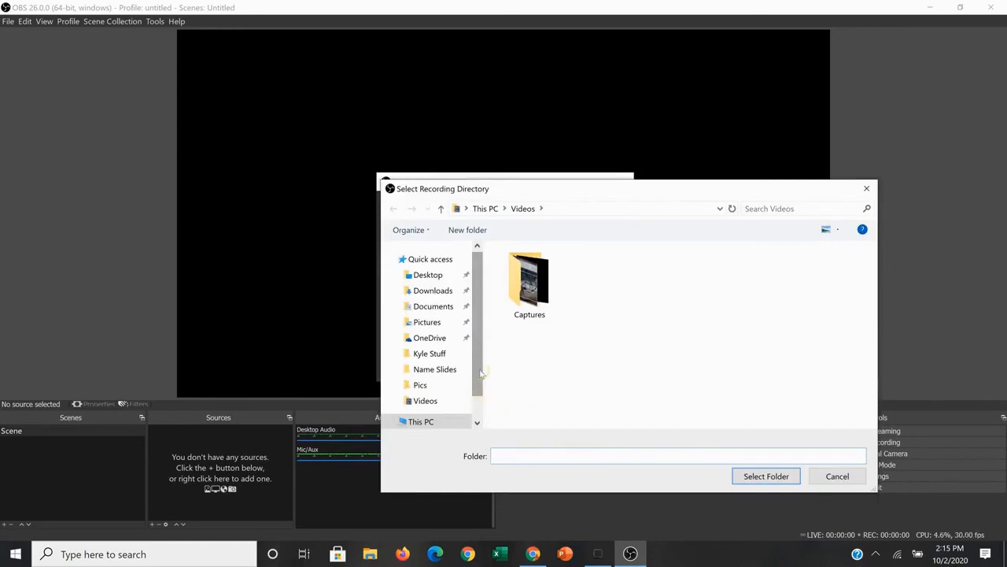
left_click_drag(480, 374, 480, 346)
left_click(839, 477)
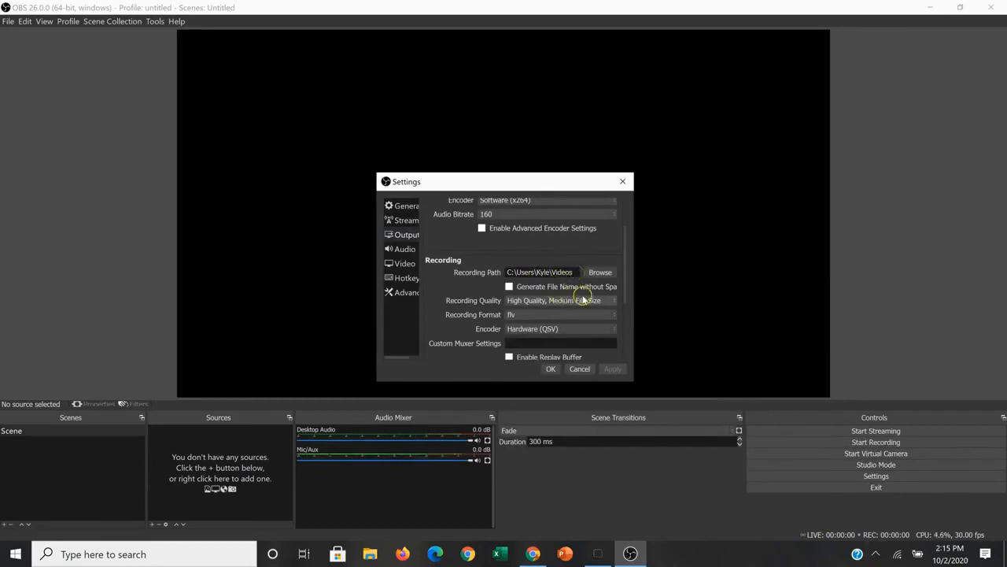
Choose "High Quality, Medium File Size" as the recording quality and flv as the recording format.
left_click(614, 303)
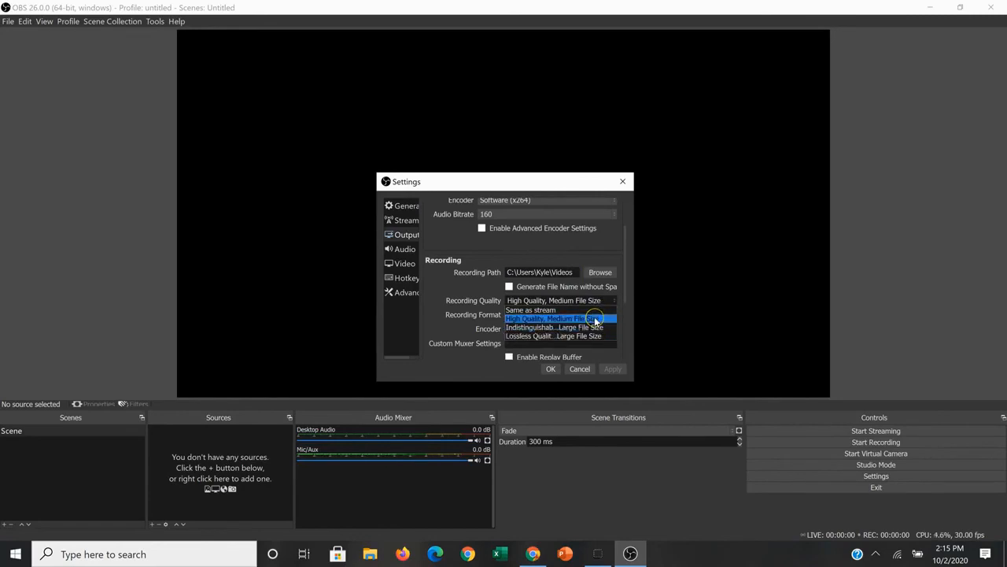
left_click(595, 318)
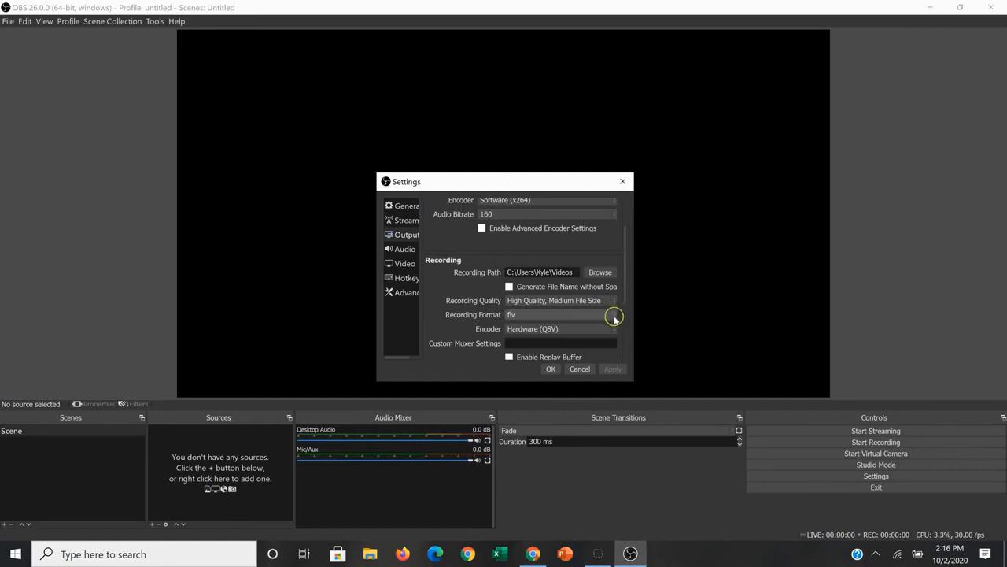
left_click(615, 317)
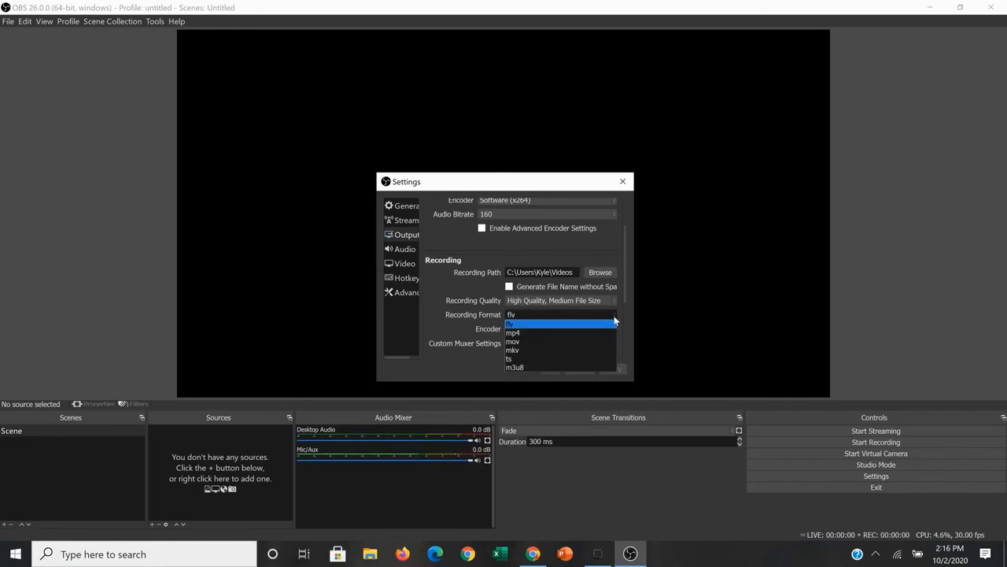
left_click(569, 325)
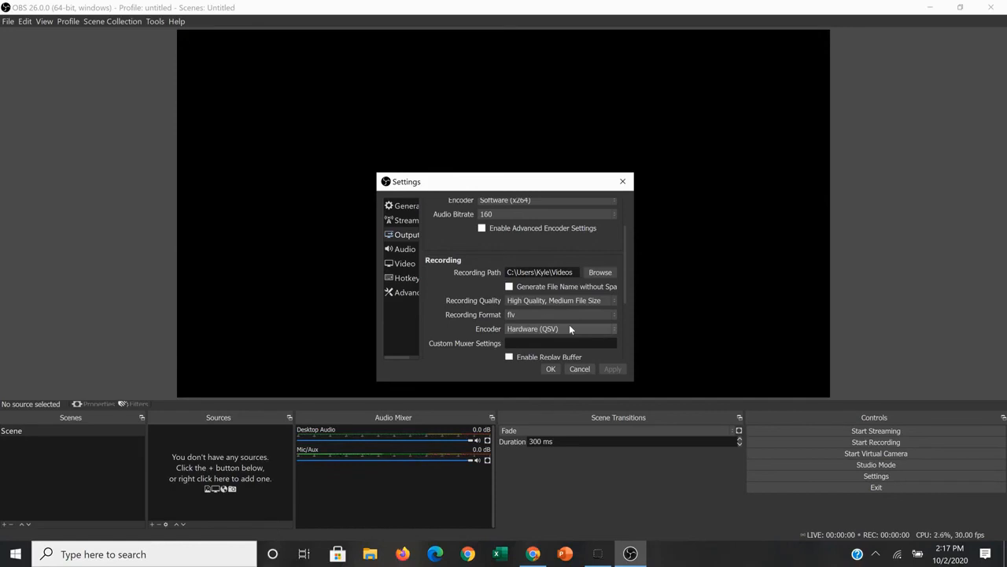
Set the recording encoder to Software (x264), apply the output settings and close the settings dialog.
left_click(615, 333)
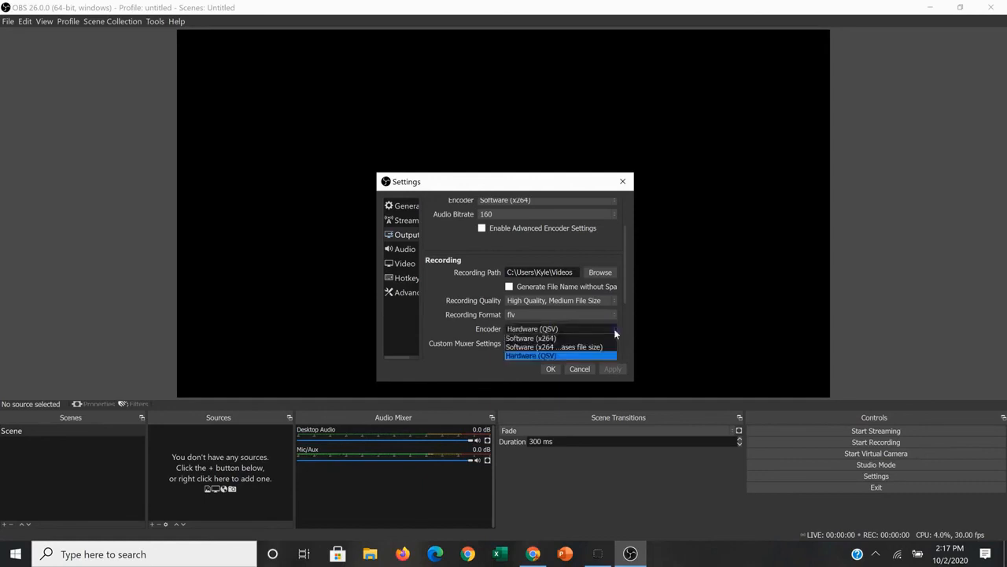
left_click(568, 339)
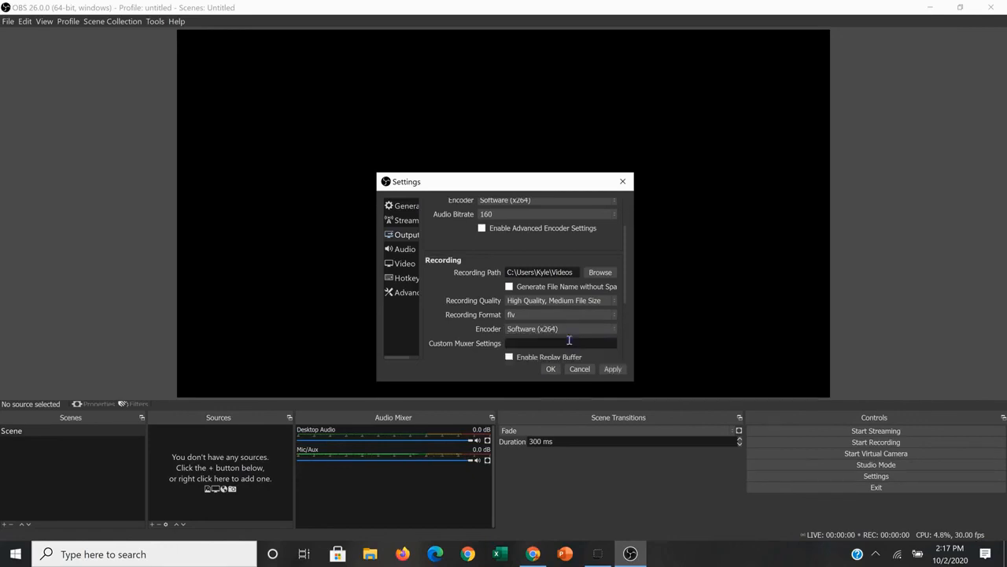
left_click(613, 330)
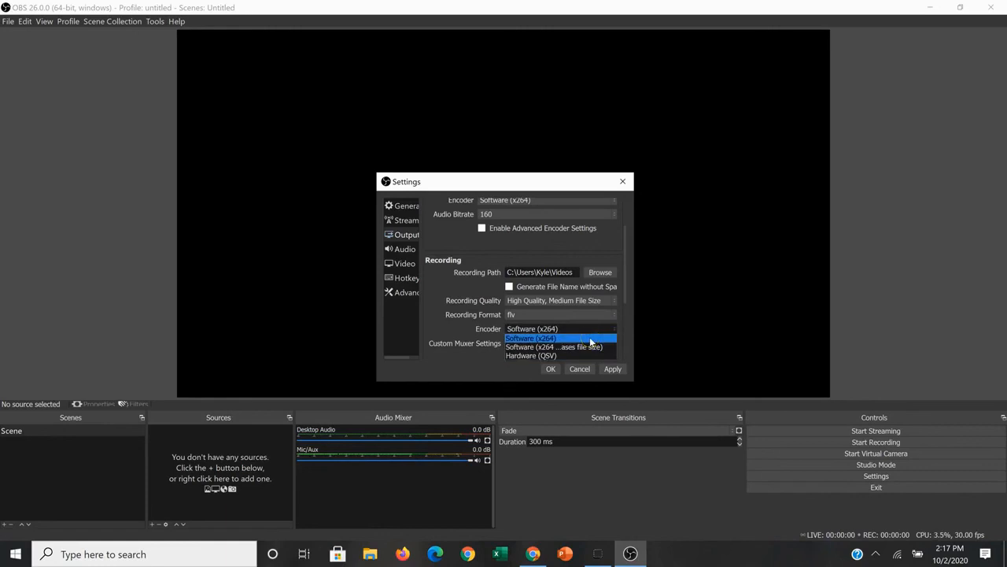
left_click(591, 337)
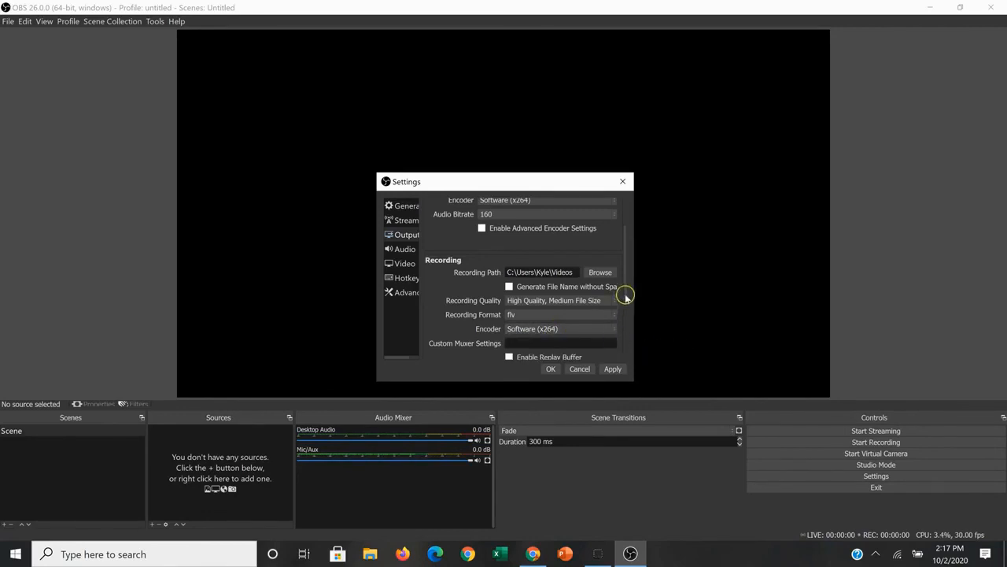
scroll(629, 304, "down", 1)
mouse_move(630, 304)
left_mouse_down()
mouse_move(624, 344)
mouse_move(623, 286)
left_mouse_up()
left_click(610, 369)
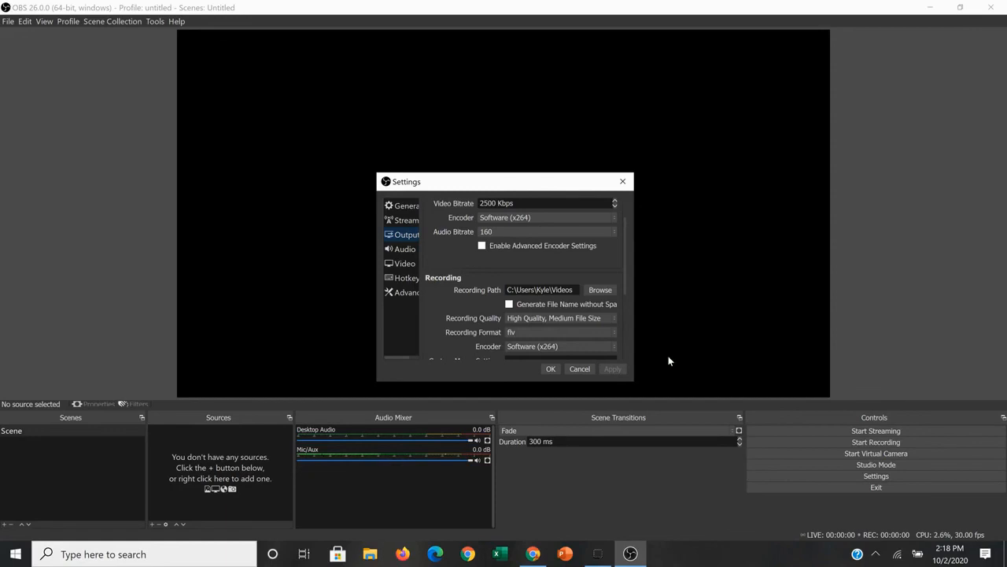
left_click(551, 370)
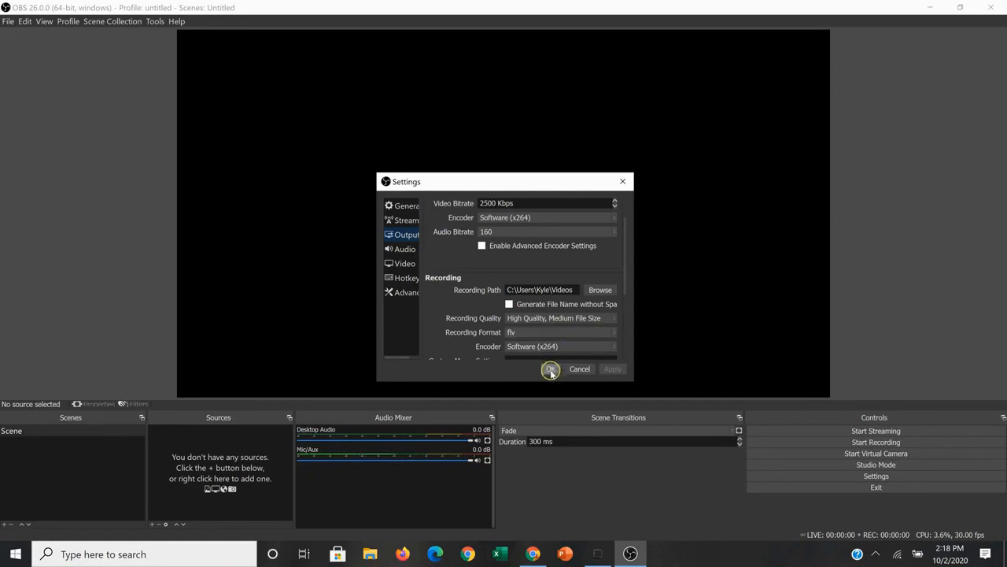